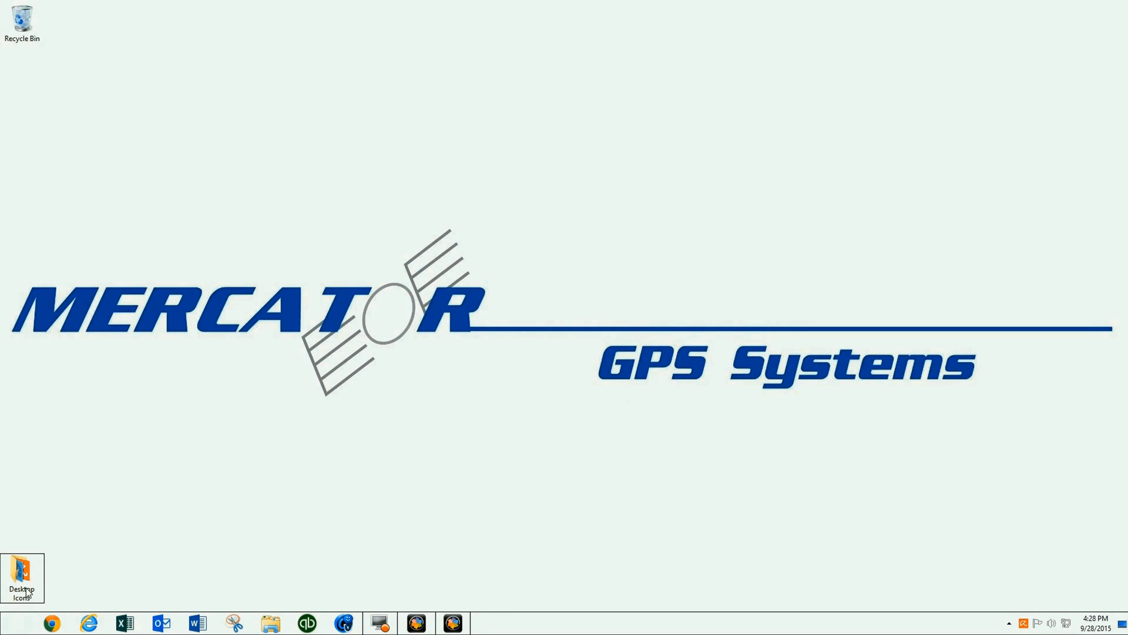
Step: Open the Start menu's All Programs list to find Windows Mobile Device Center
{"action": "left_click", "coordinate": [16, 622]}
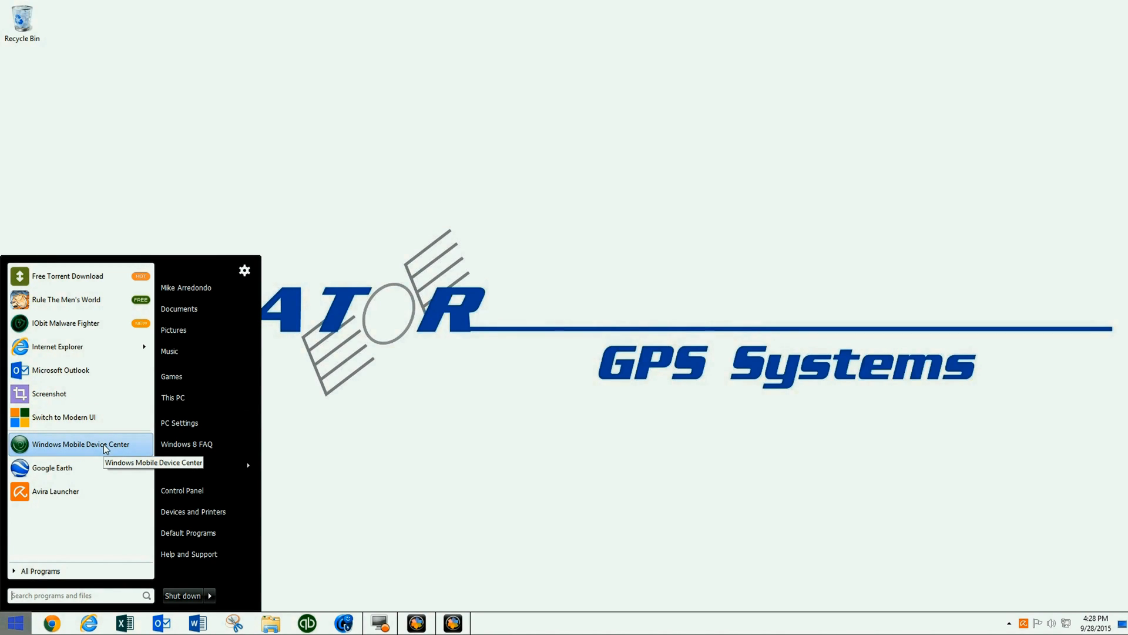
{"action": "left_click", "coordinate": [51, 571]}
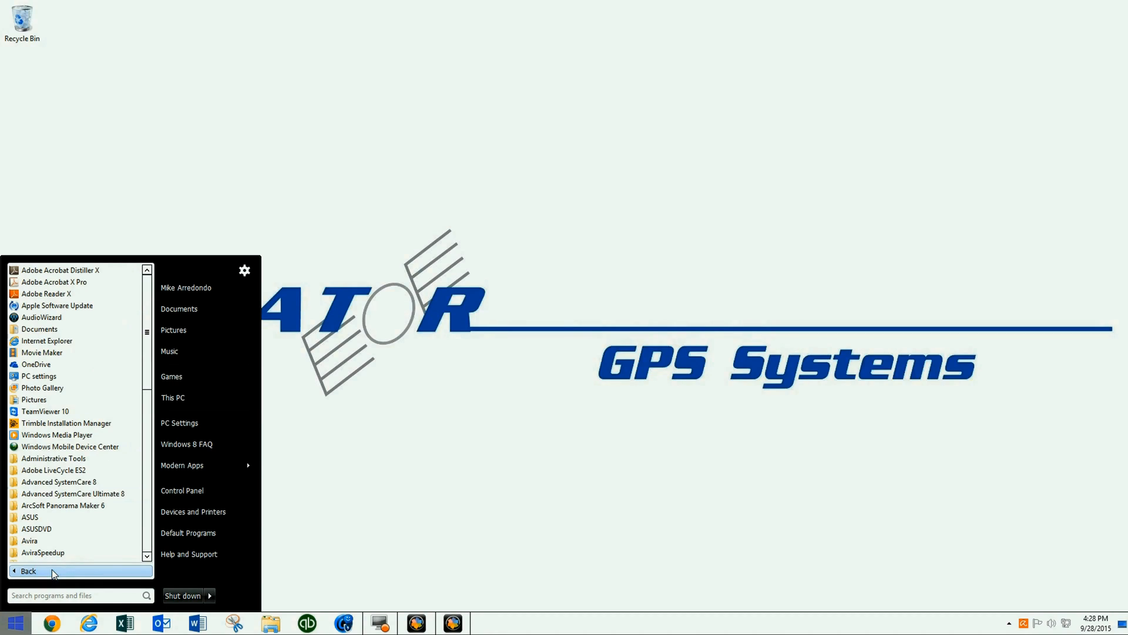
Step: Launch Windows Mobile Device Center and connect the TSC3 without setting up the device
{"action": "left_click", "coordinate": [67, 447]}
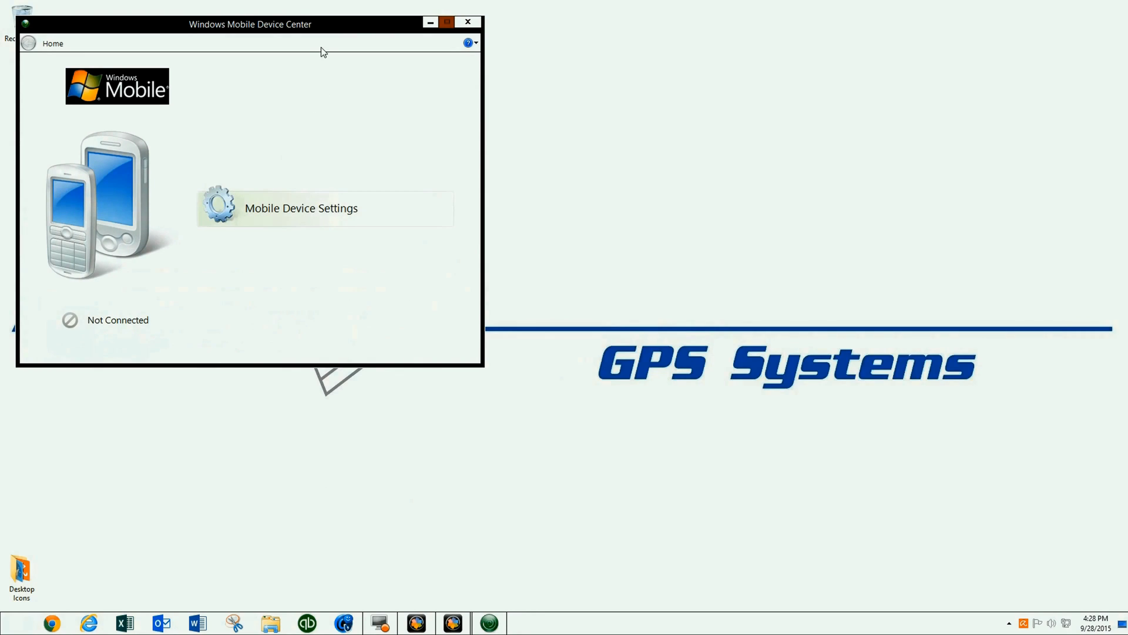
{"action": "mouse_move", "coordinate": [345, 34]}
{"action": "left_mouse_down"}
{"action": "mouse_move", "coordinate": [952, 6]}
{"action": "mouse_move", "coordinate": [962, 18]}
{"action": "left_mouse_up"}
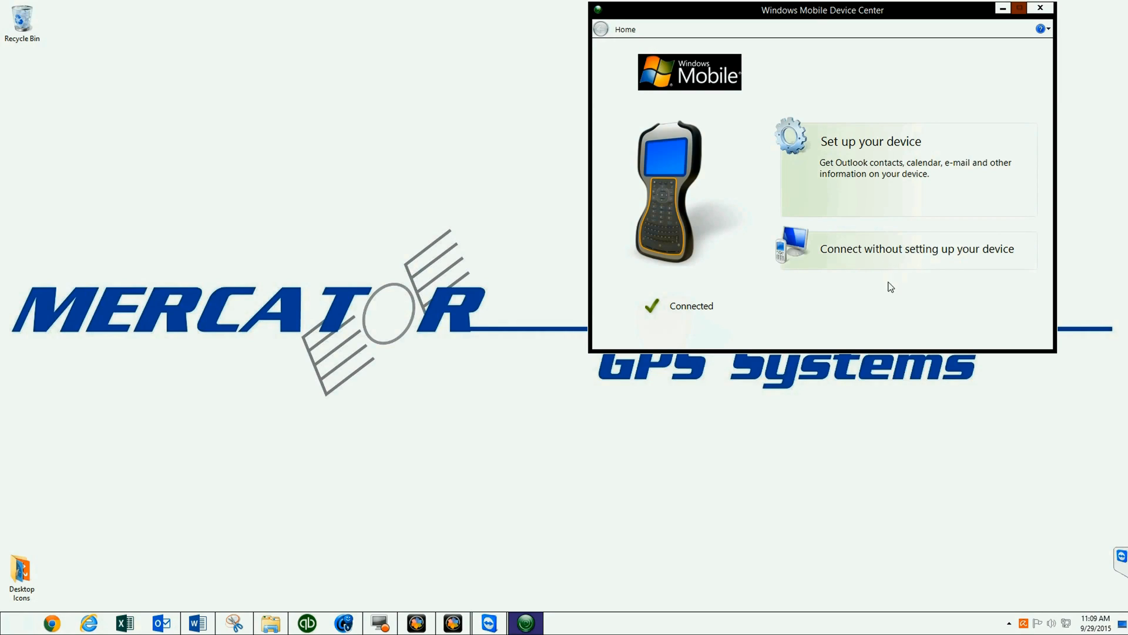
{"action": "left_click", "coordinate": [899, 253]}
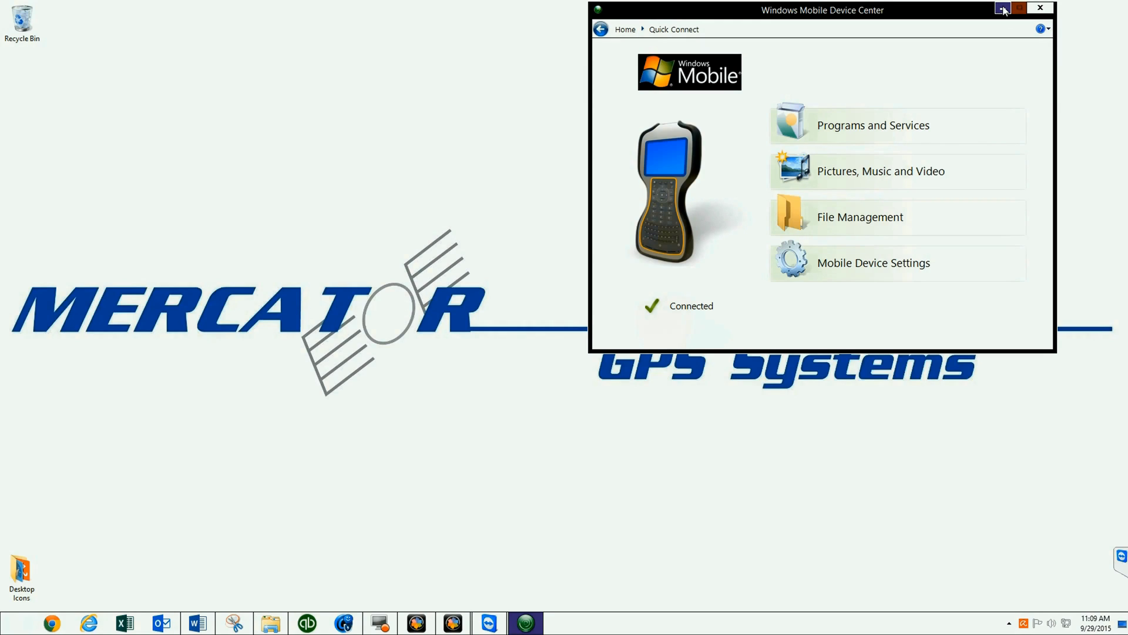
Step: Minimize the device center and launch Trimble Installation Manager from All Programs
{"action": "left_click", "coordinate": [1003, 10]}
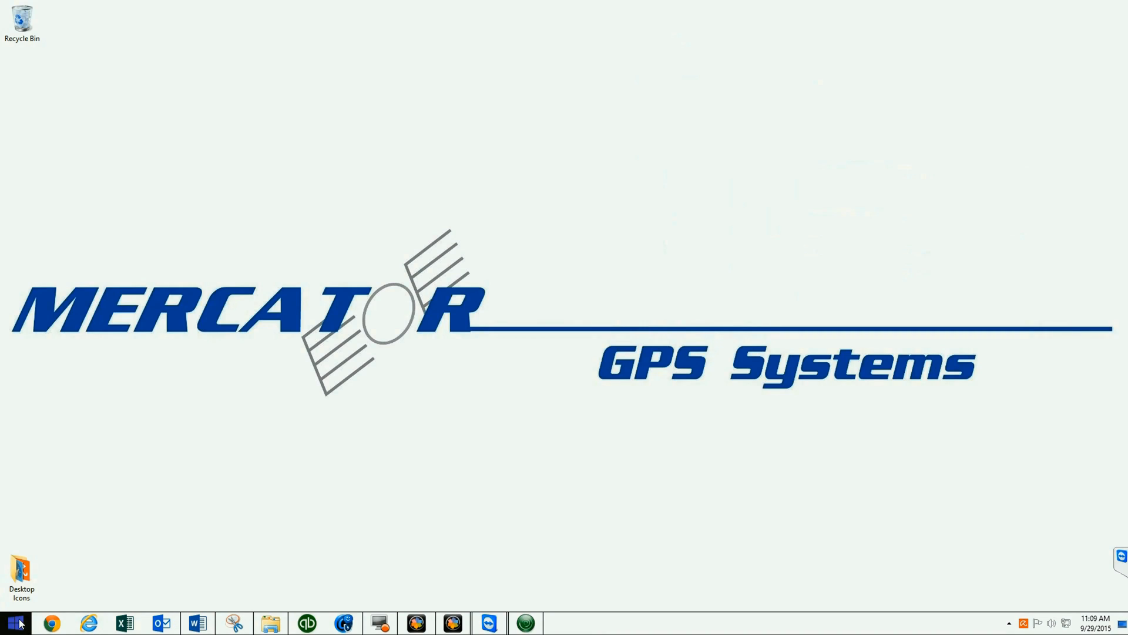
{"action": "left_click", "coordinate": [18, 623]}
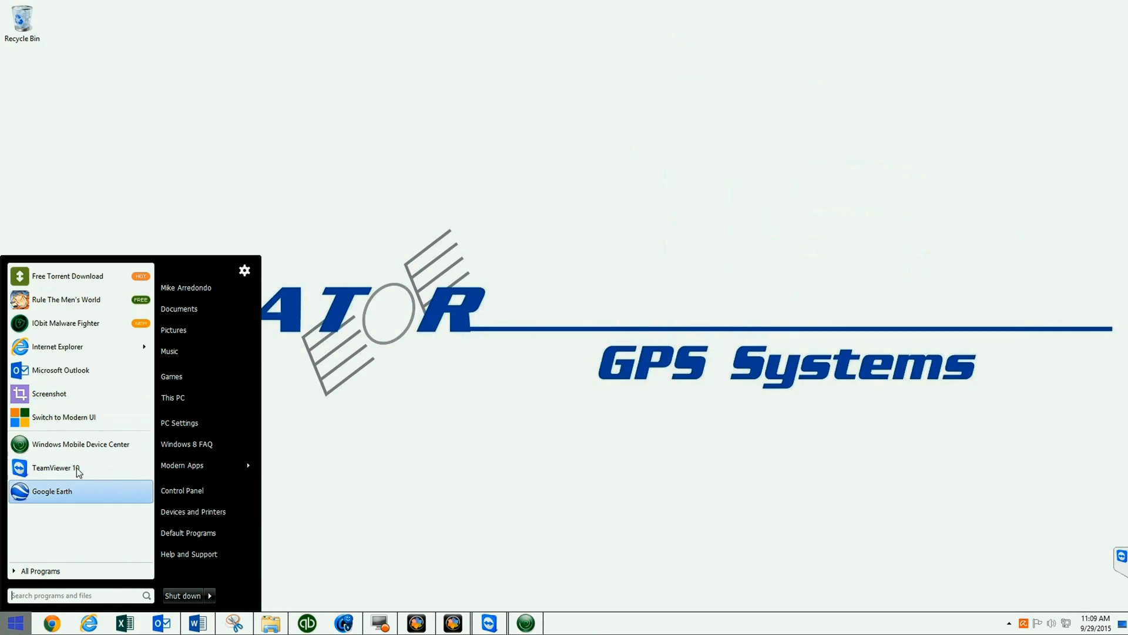
{"action": "left_click", "coordinate": [66, 569]}
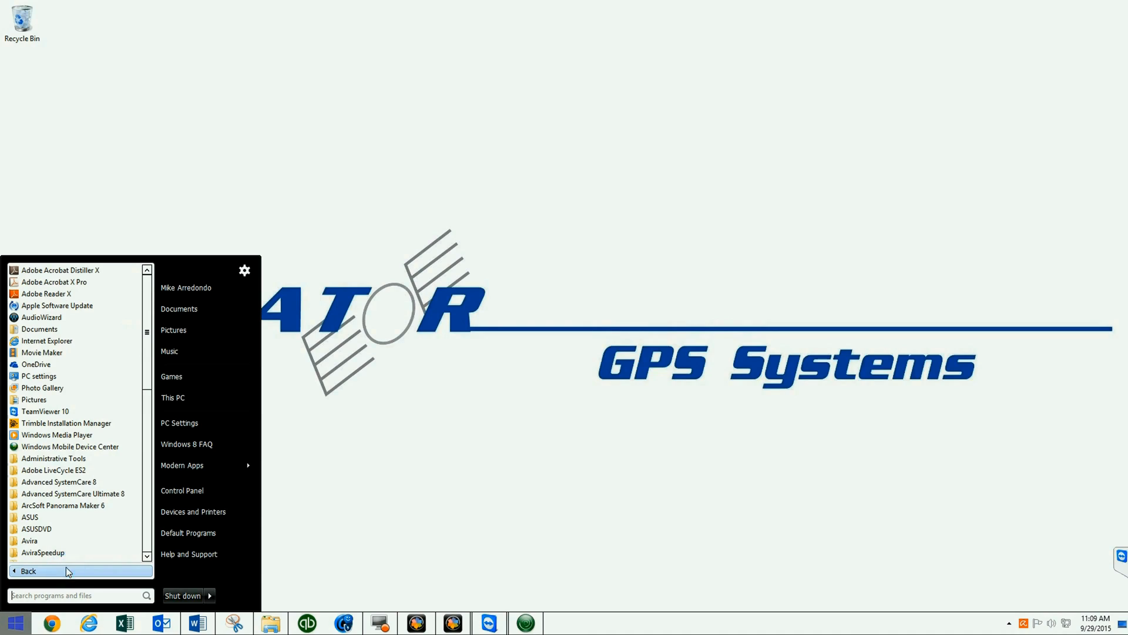
{"action": "left_click", "coordinate": [86, 424]}
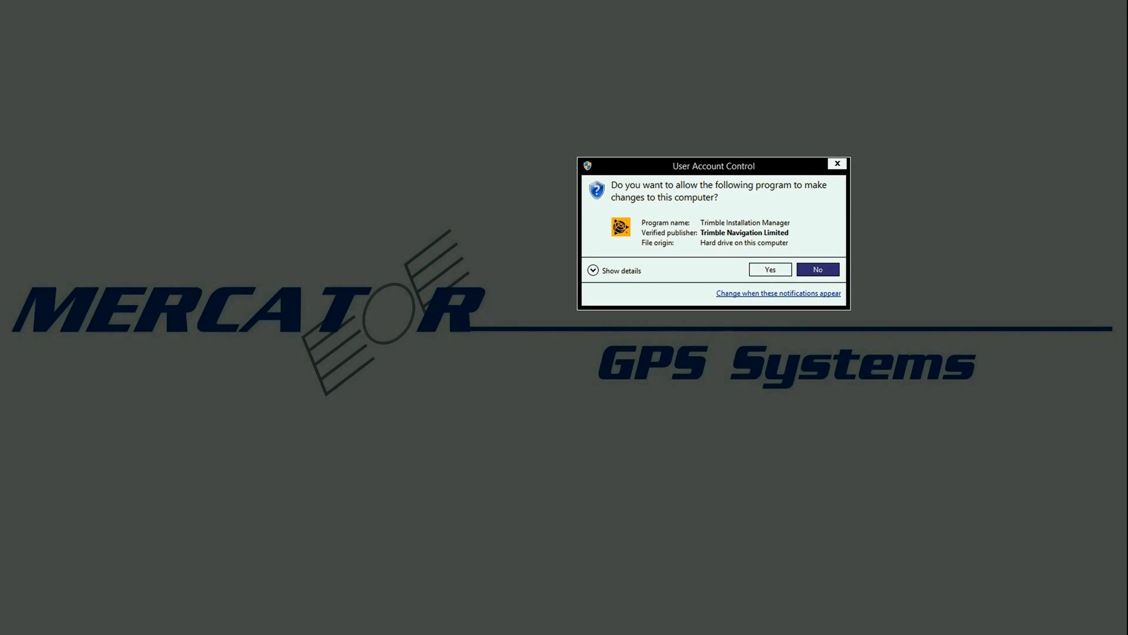
Step: Approve the admin prompt, show all updates, and select version Latest Release - 2015.21
{"action": "left_click", "coordinate": [771, 269]}
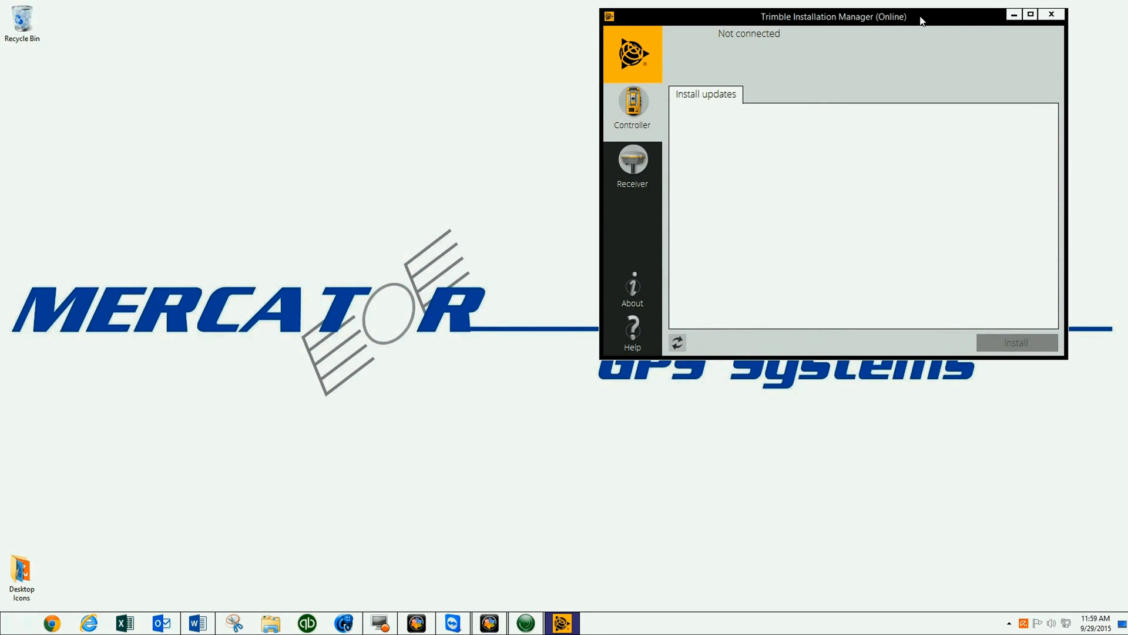
{"action": "left_click_drag", "start_coordinate": [921, 21], "coordinate": [962, 15]}
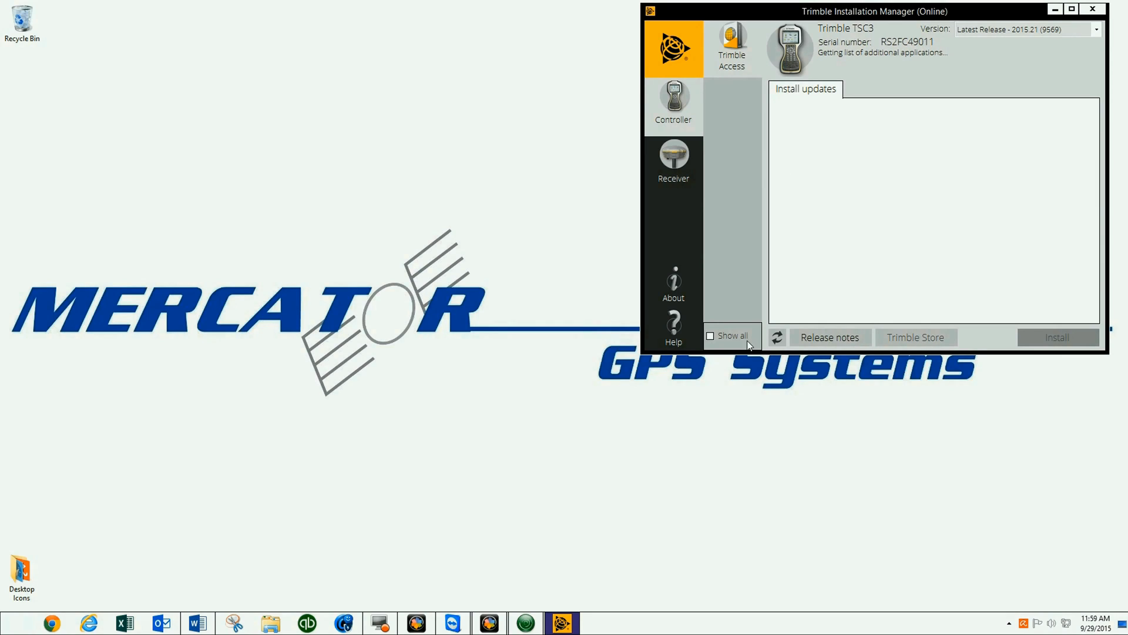
{"action": "left_click", "coordinate": [709, 336]}
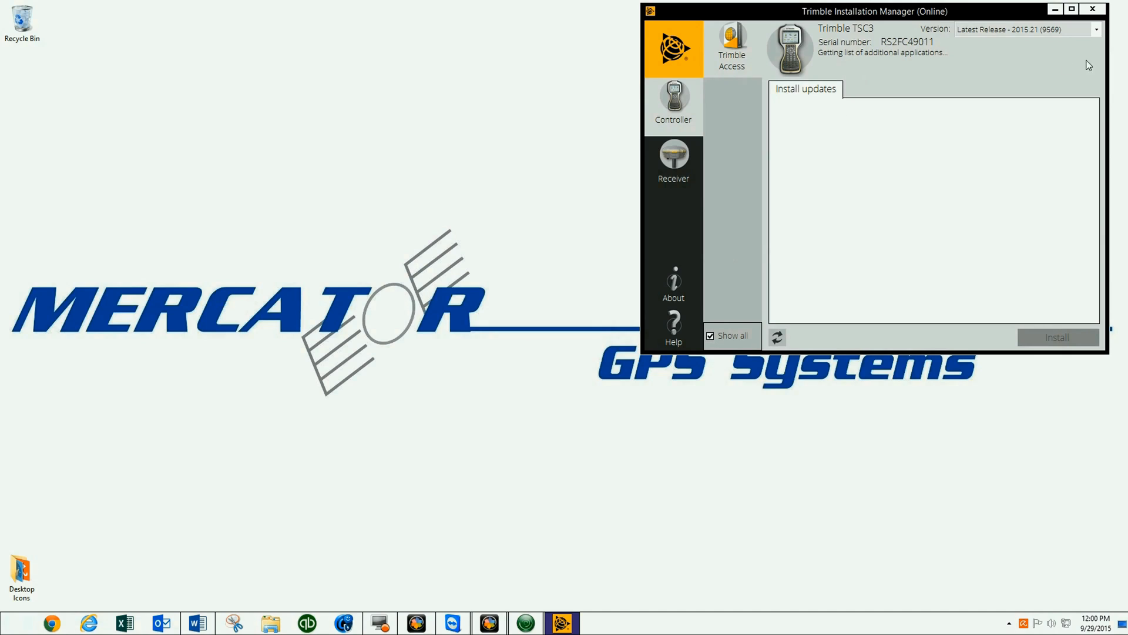
{"action": "left_click", "coordinate": [1098, 30]}
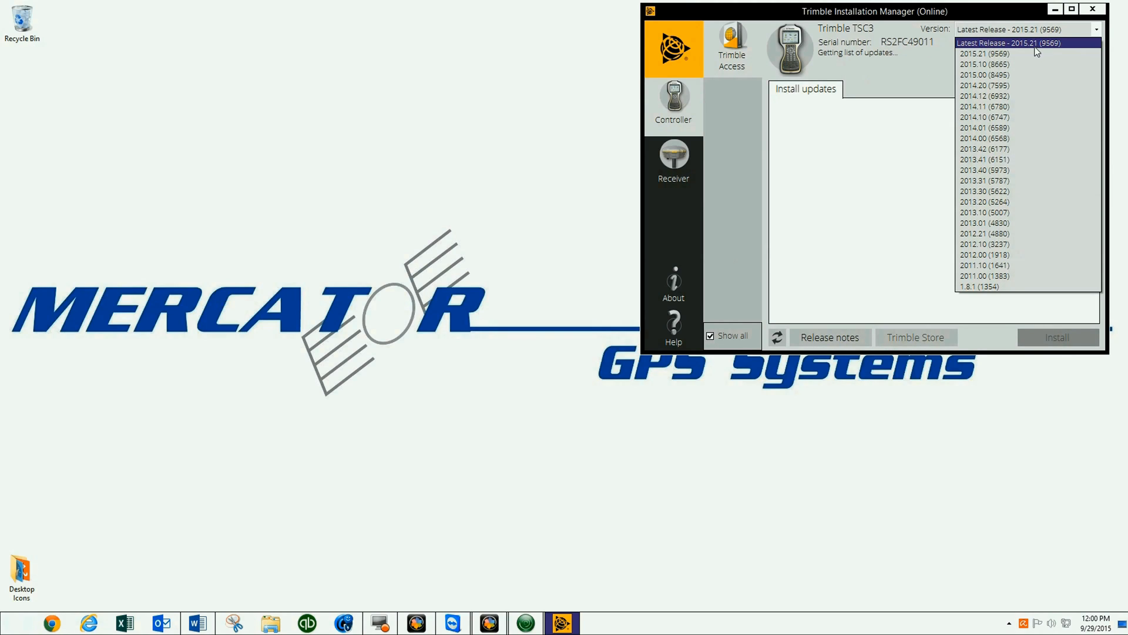
{"action": "left_click", "coordinate": [1034, 40]}
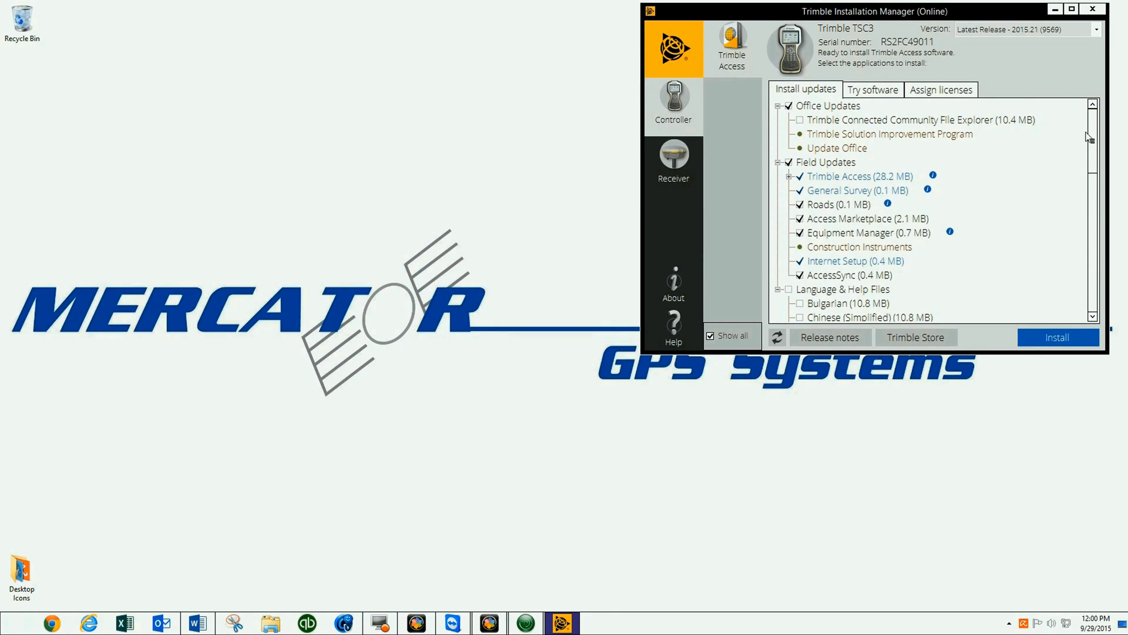
Step: Tick English (10.6 MB) under Language & Help Files in the updates list
{"action": "left_click_drag", "start_coordinate": [1088, 138], "coordinate": [1101, 175]}
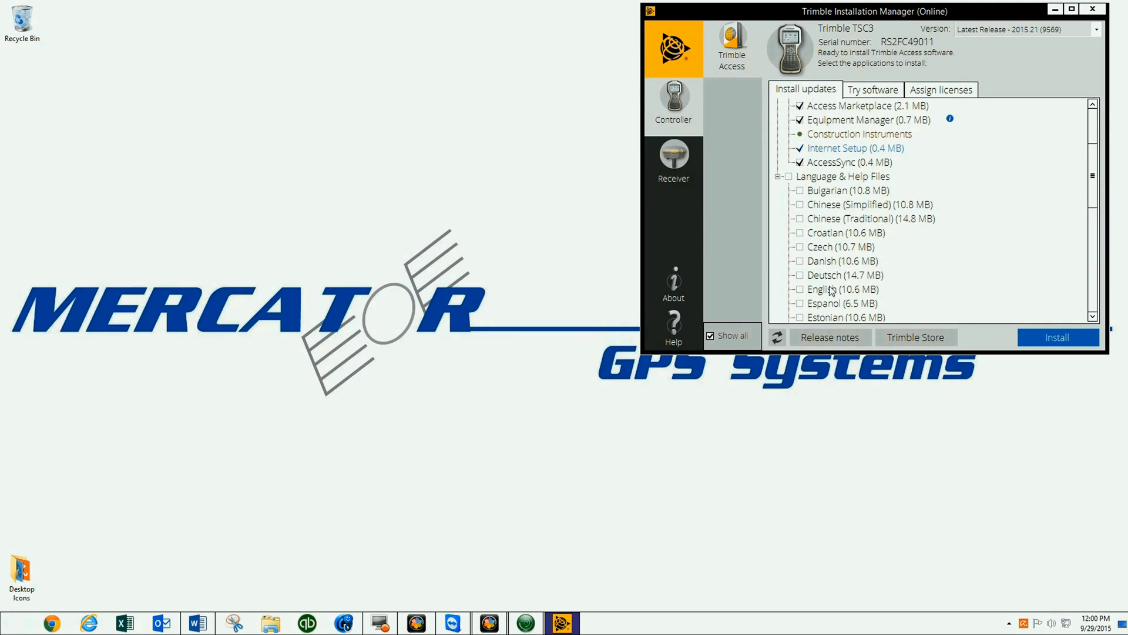
{"action": "left_click", "coordinate": [800, 289]}
{"action": "mouse_move", "coordinate": [1092, 198]}
{"action": "left_mouse_down"}
{"action": "mouse_move", "coordinate": [1094, 161]}
{"action": "mouse_move", "coordinate": [1094, 190]}
{"action": "left_mouse_up"}
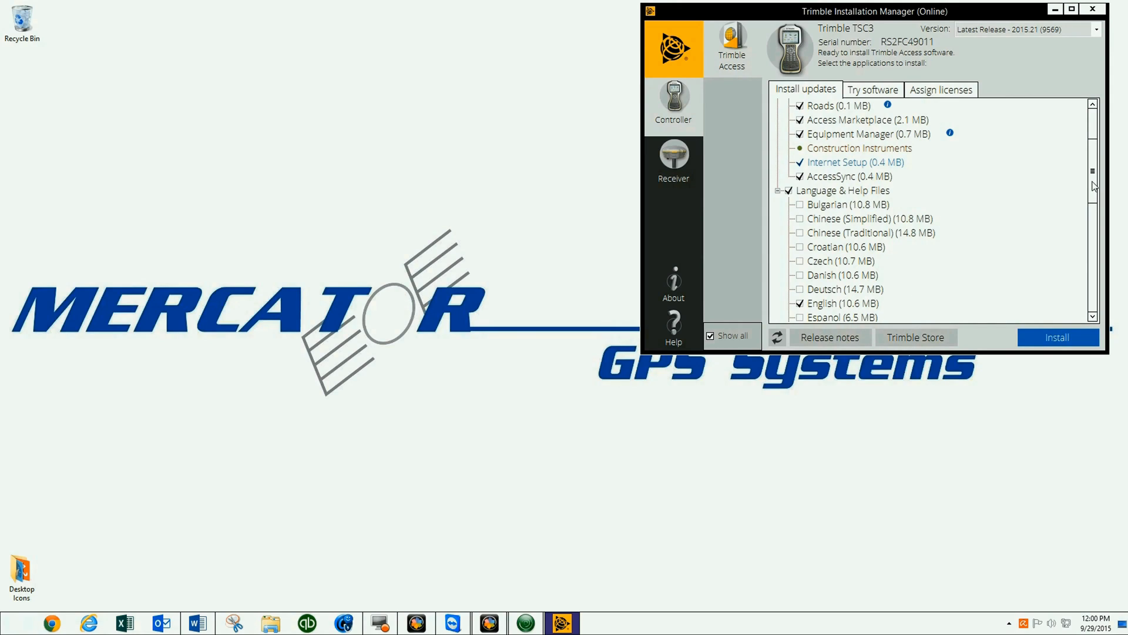
{"action": "left_click_drag", "start_coordinate": [1095, 186], "coordinate": [1094, 155]}
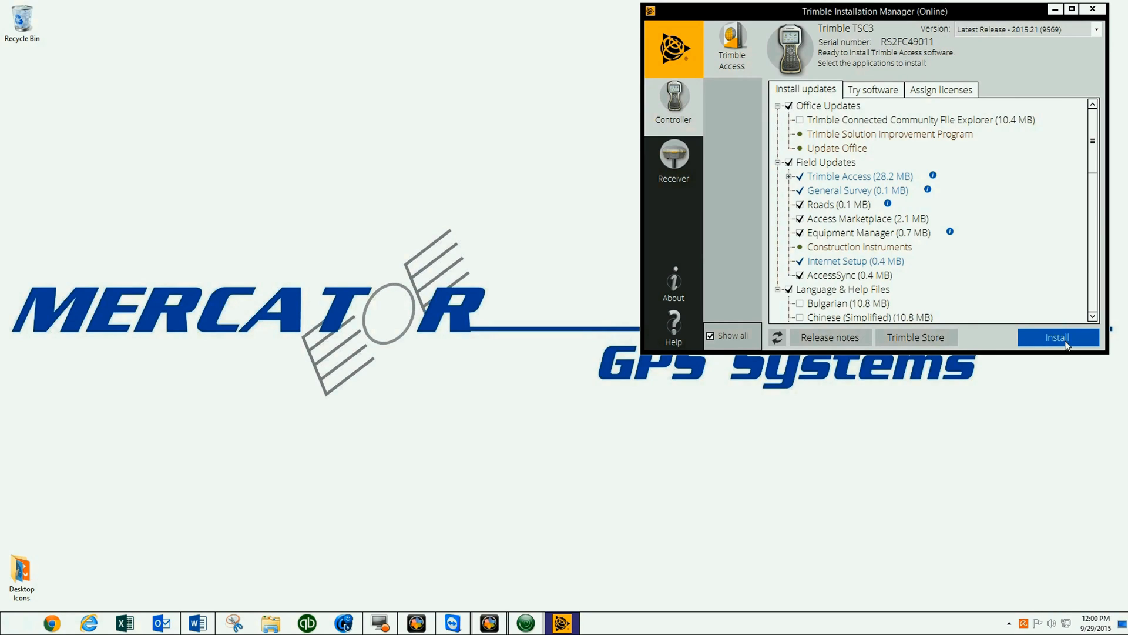
{"action": "left_click", "coordinate": [874, 95]}
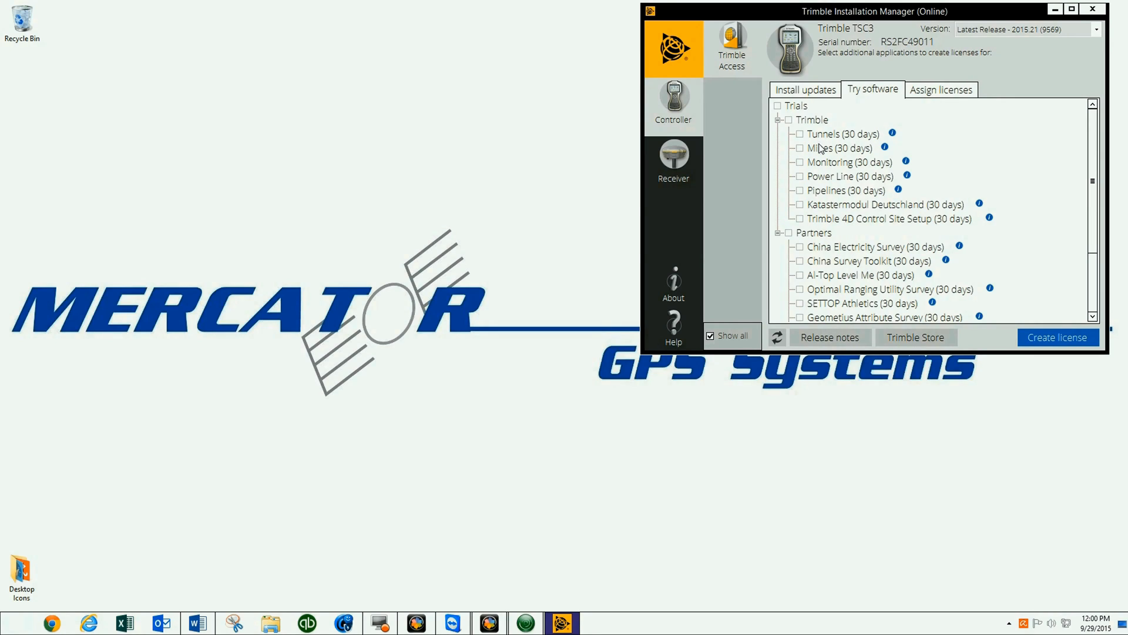
{"action": "left_click", "coordinate": [800, 91]}
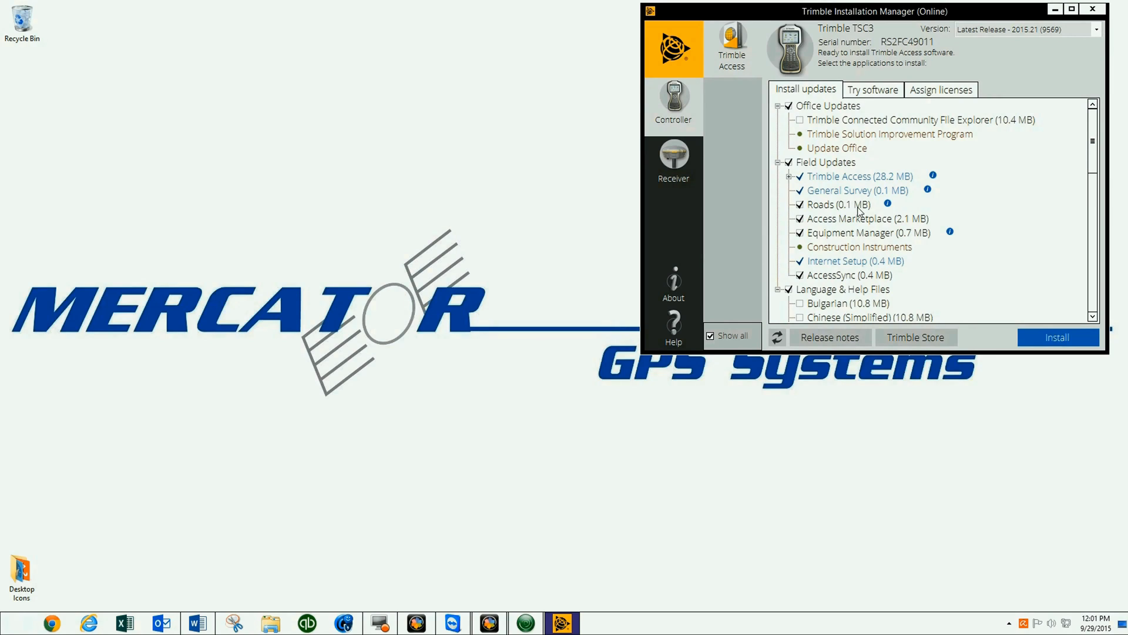
{"action": "left_click", "coordinate": [867, 95]}
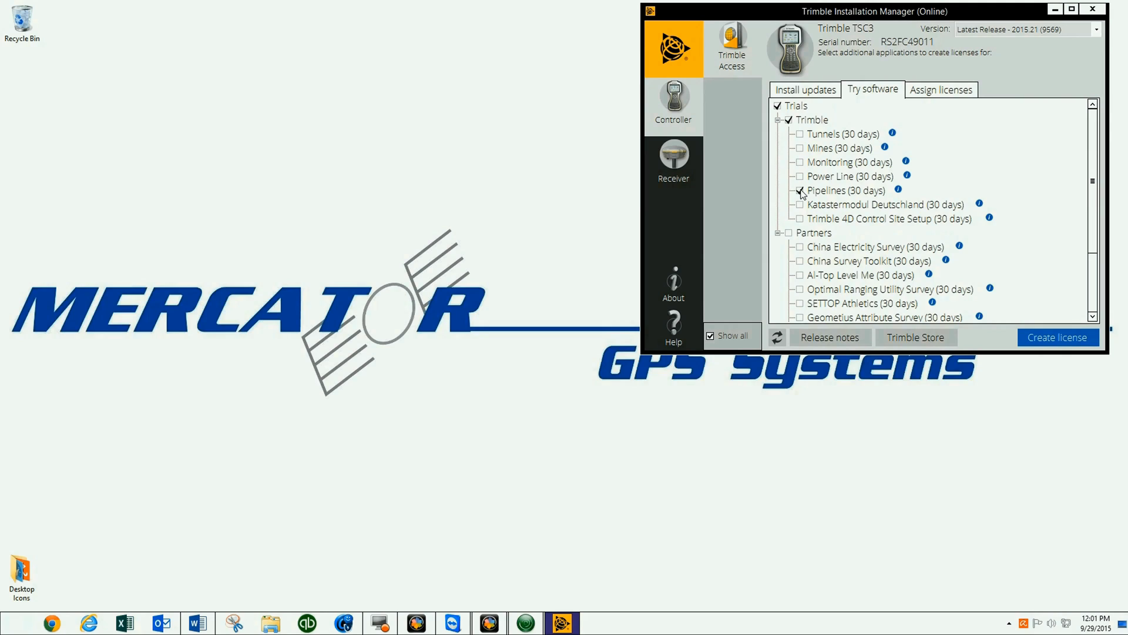
{"action": "left_click", "coordinate": [800, 91]}
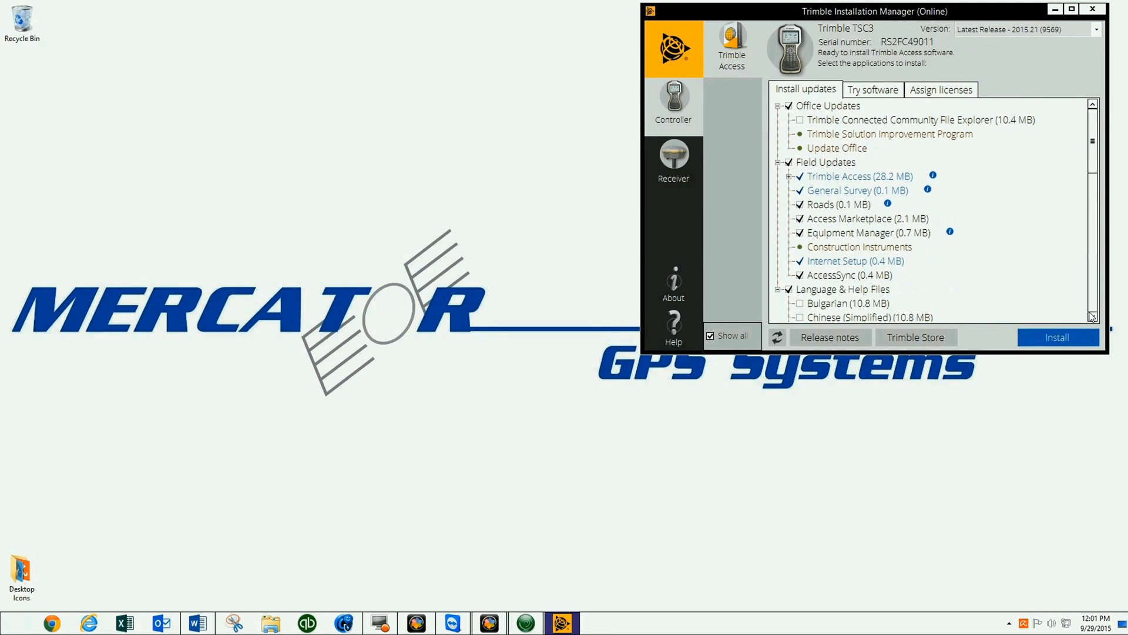
Step: Start installing the selected Trimble Access updates onto the TSC3
{"action": "left_click", "coordinate": [1057, 340]}
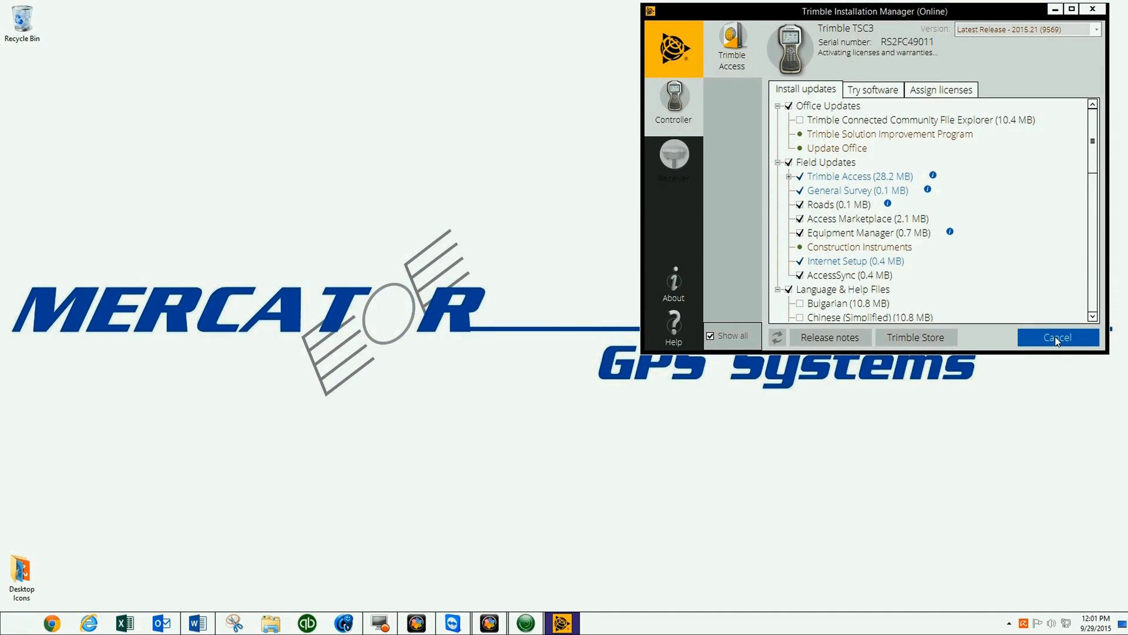